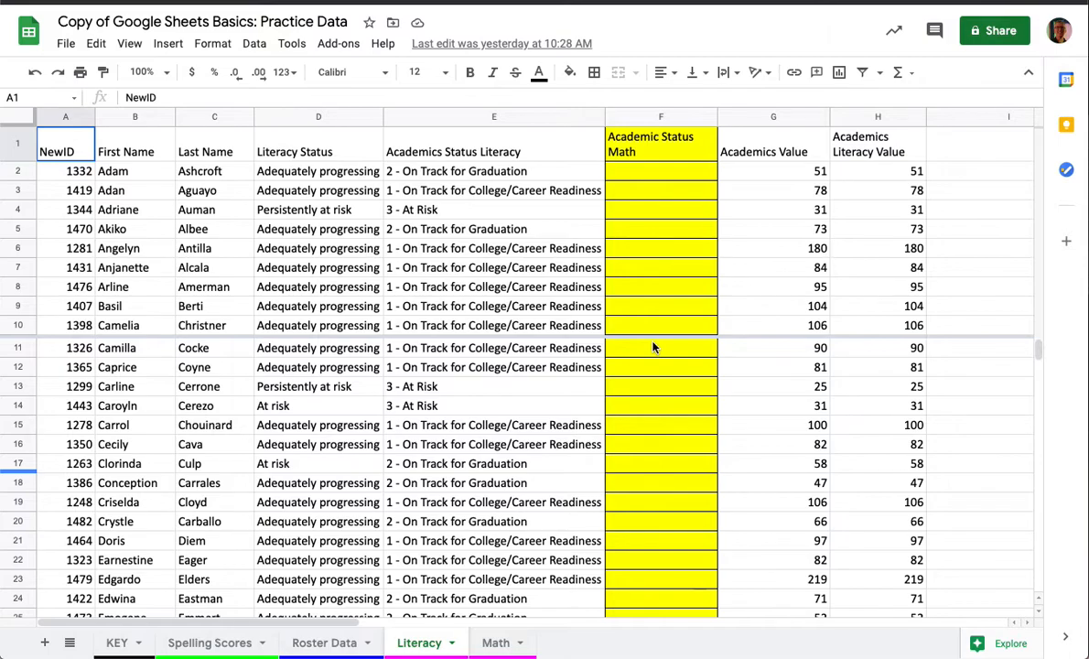
- Copy the mathematics status in D7 of the Math sheet into cell F2 of the Literacy sheet, matching the same student
left_click(495, 645)
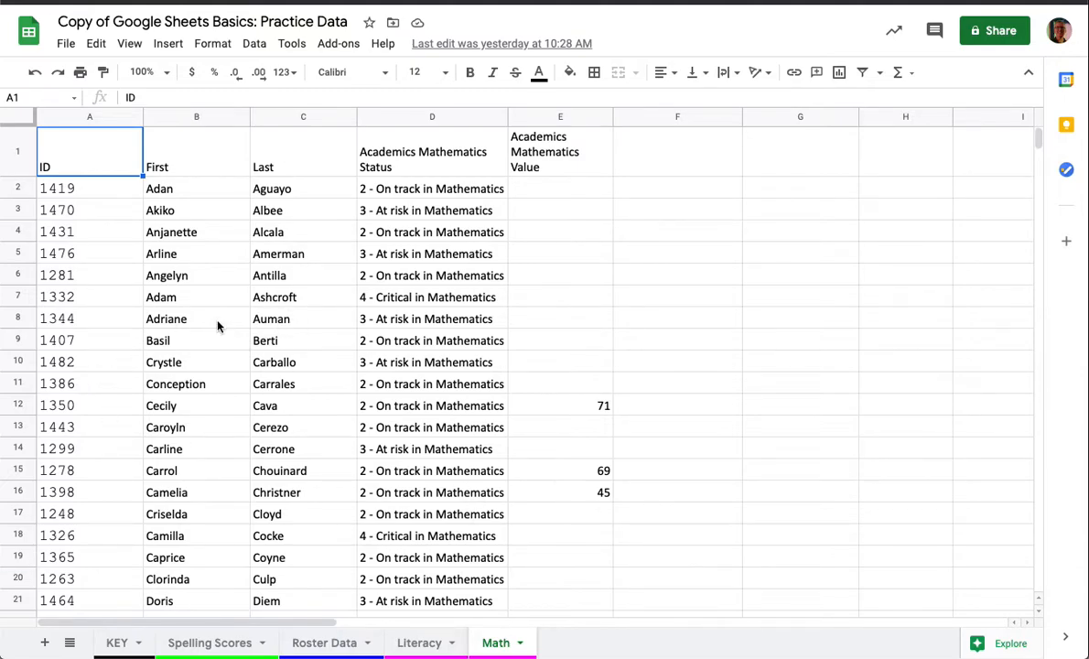
left_click(421, 643)
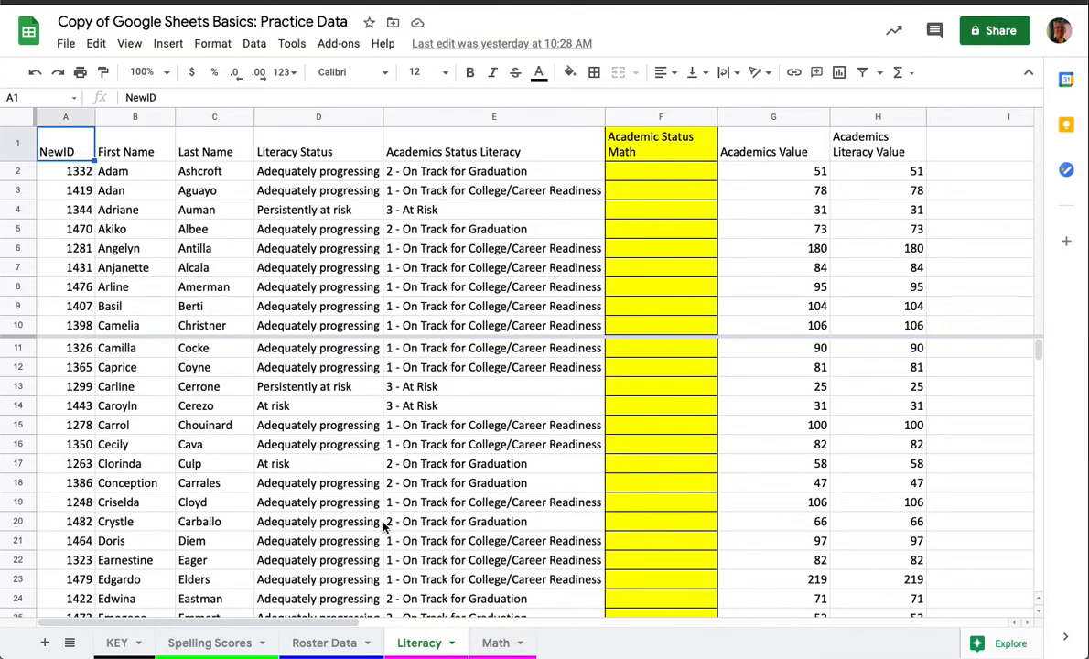
left_click(135, 171)
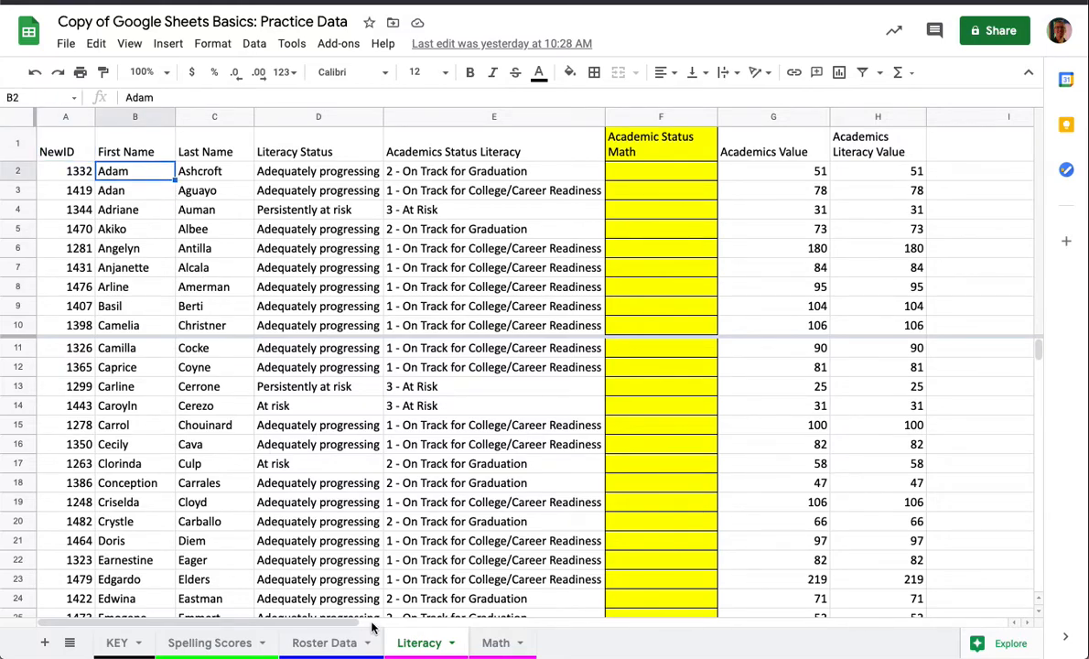
left_click(494, 641)
key("Down")
key("Down")
key("Down")
key("Down")
key("Down")
key("Right")
key("Right")
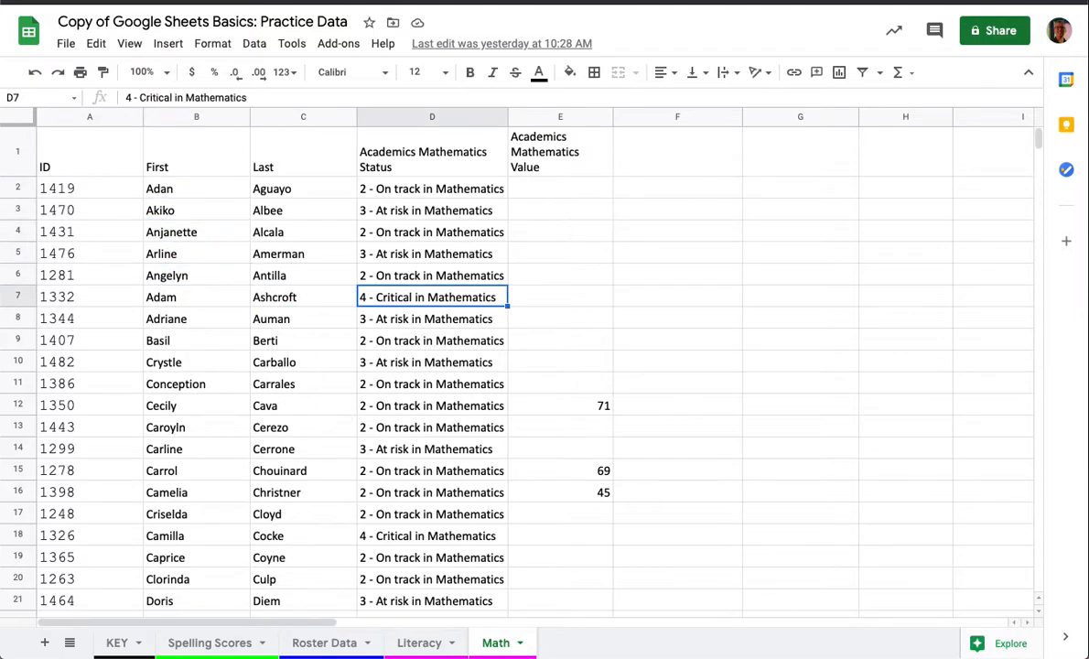
left_click(419, 643)
key("Right")
key("Right")
key("Right")
key("Right")
key("Right")
key("Left")
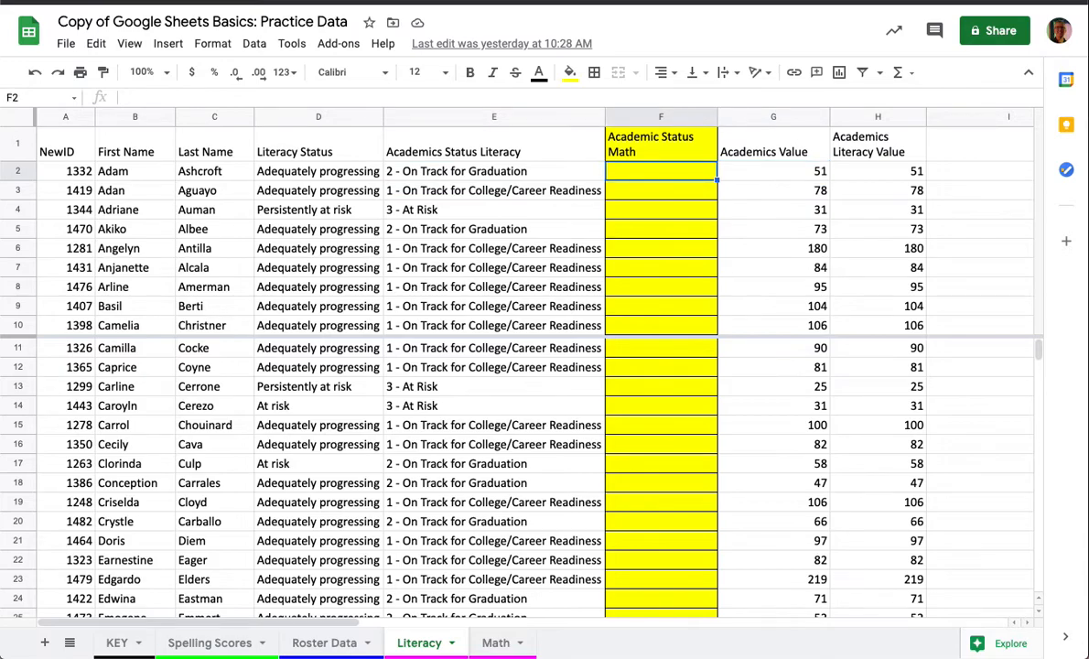
type("4 - Critical in Mathematics")
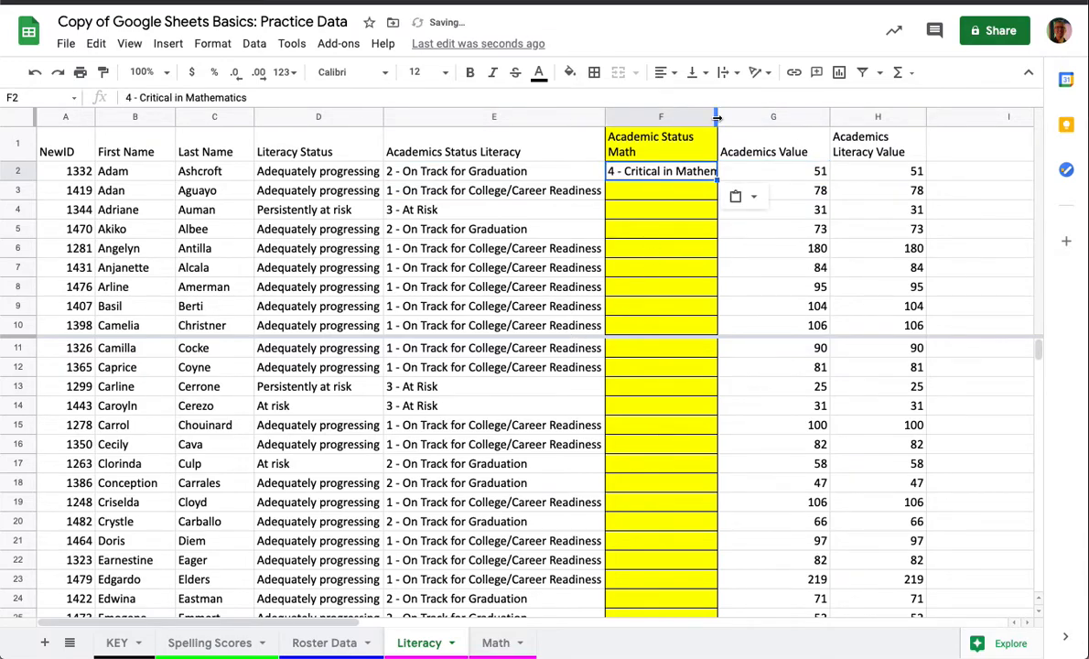
- Auto-fit the width of column F on the Literacy sheet and clear the contents of cell F2
double_click(717, 117)
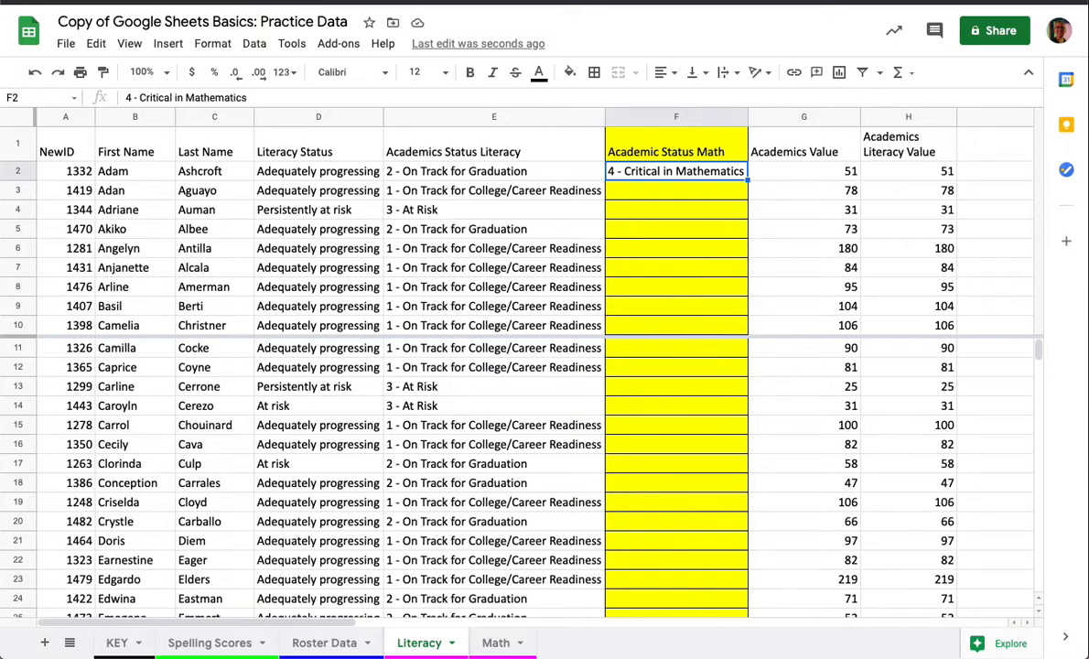
key("Delete")
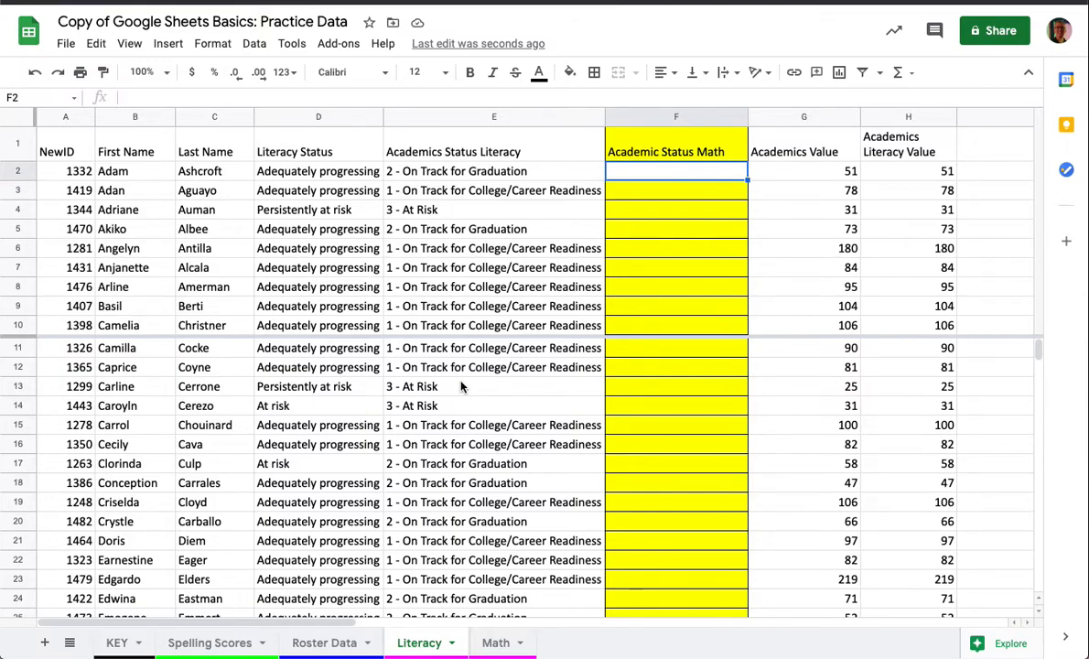
- Start a VLOOKUP formula in cell F2 under Academic Status Math, with the formula help shown
scroll(453, 463, "down", 10)
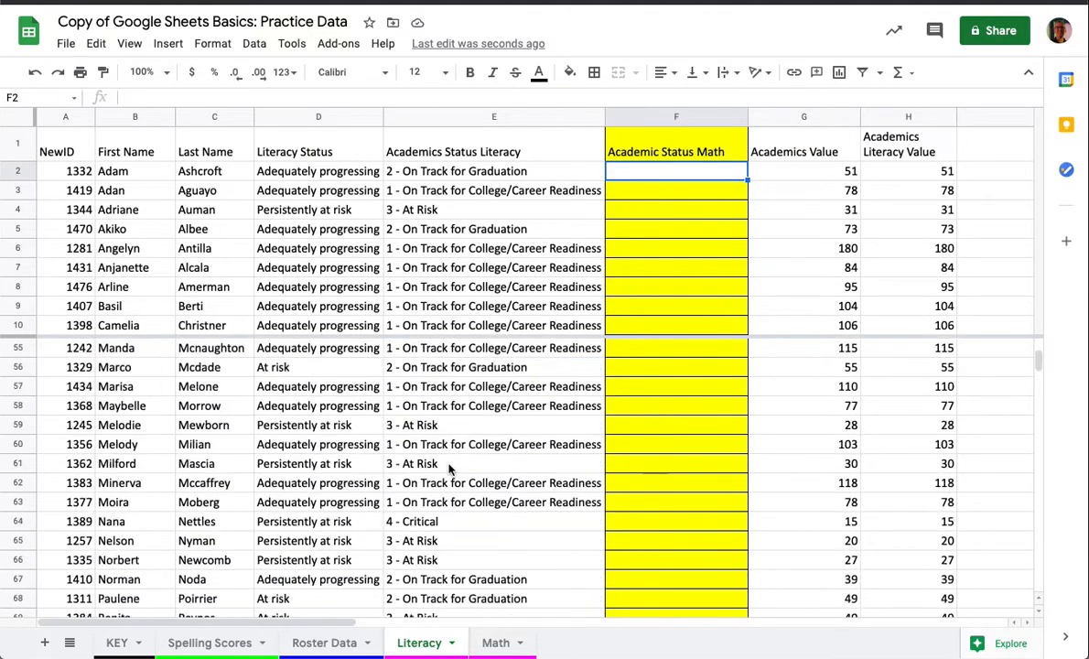
scroll(449, 469, "down", 7)
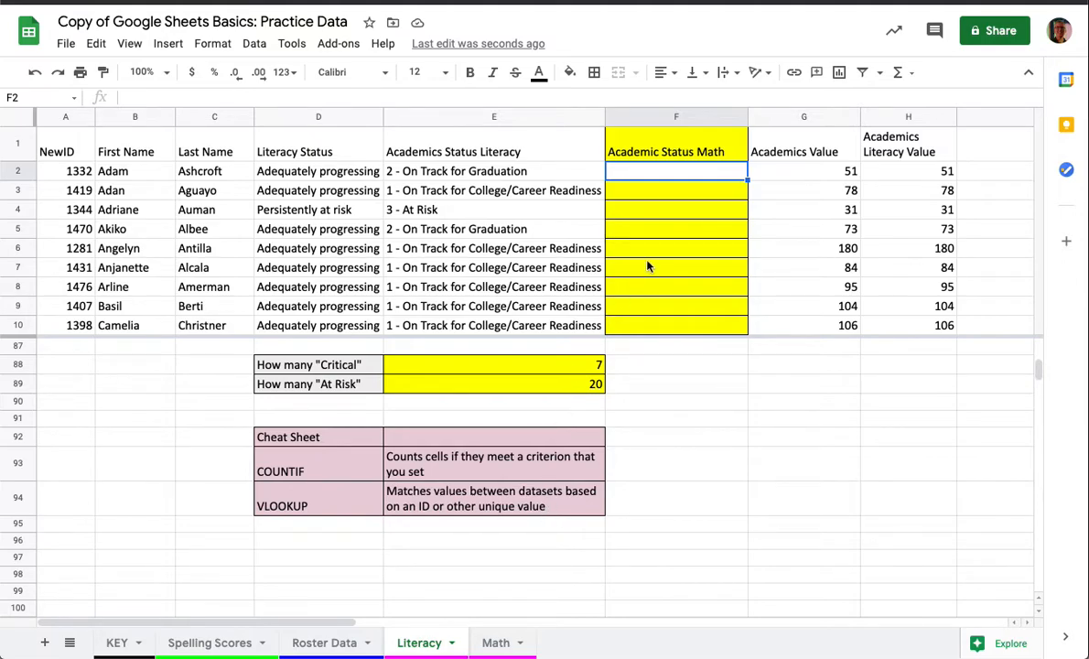
scroll(609, 209, "up", 1)
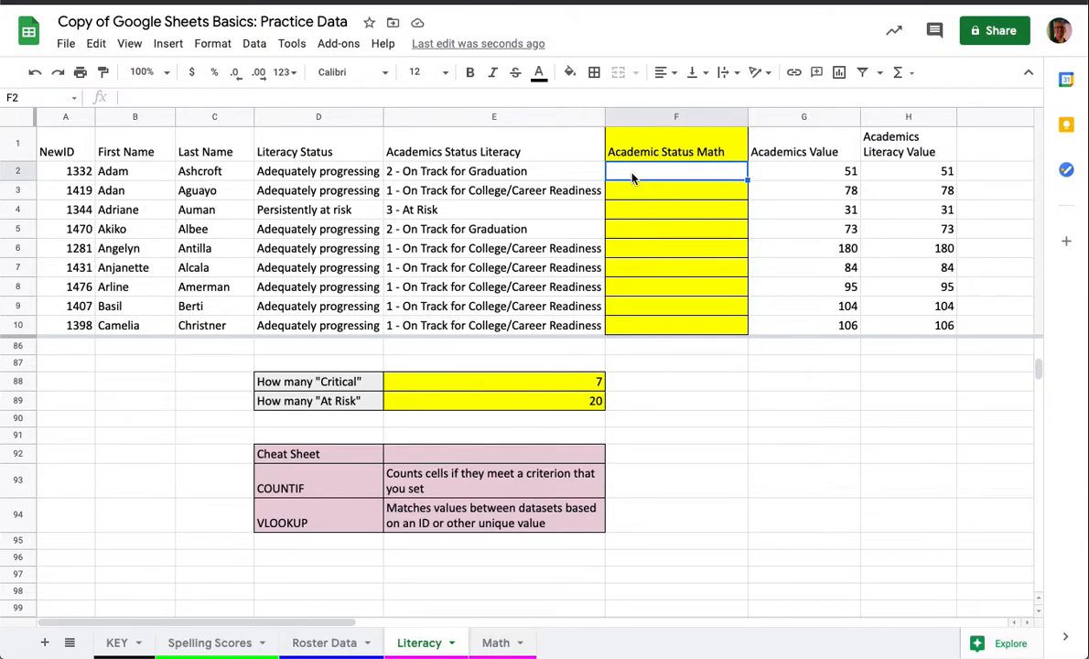
type("=vl")
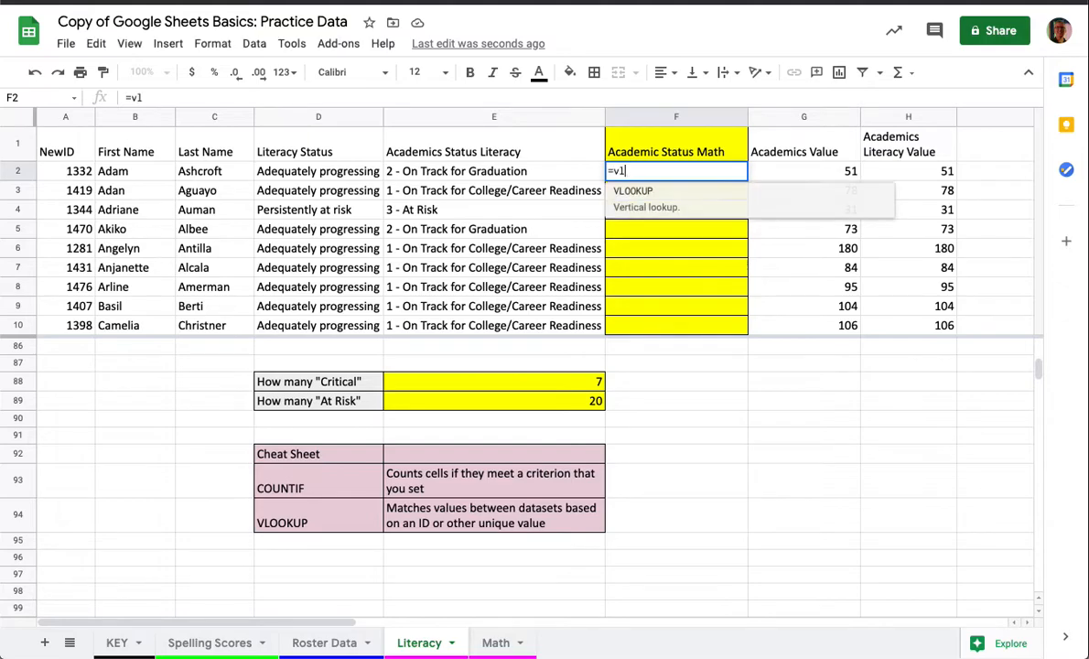
type("ookup(")
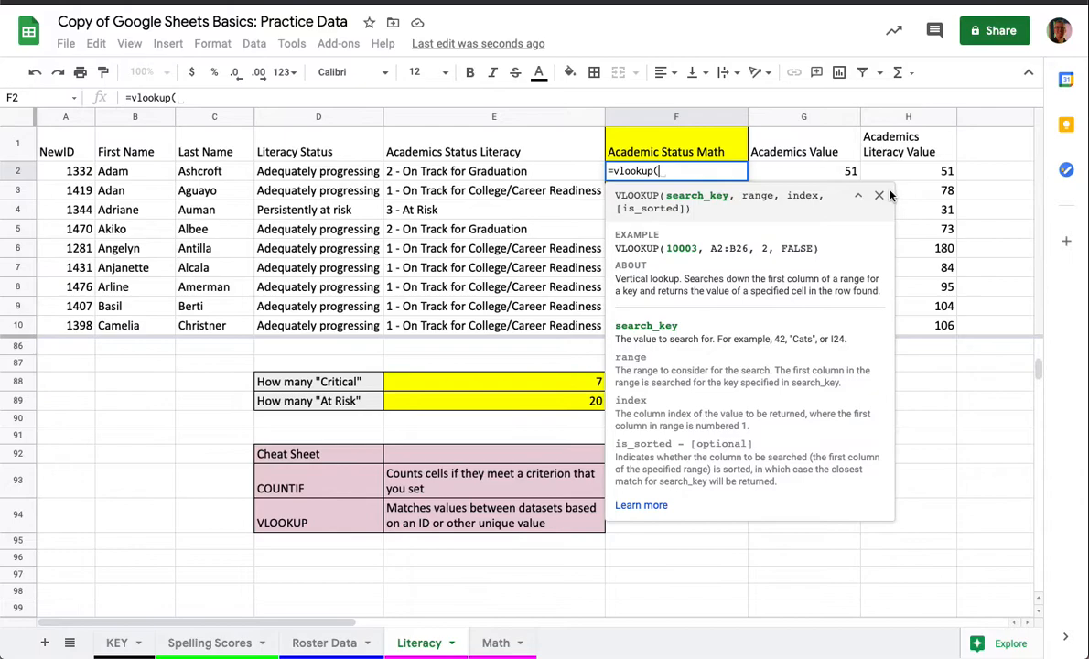
left_click(877, 196)
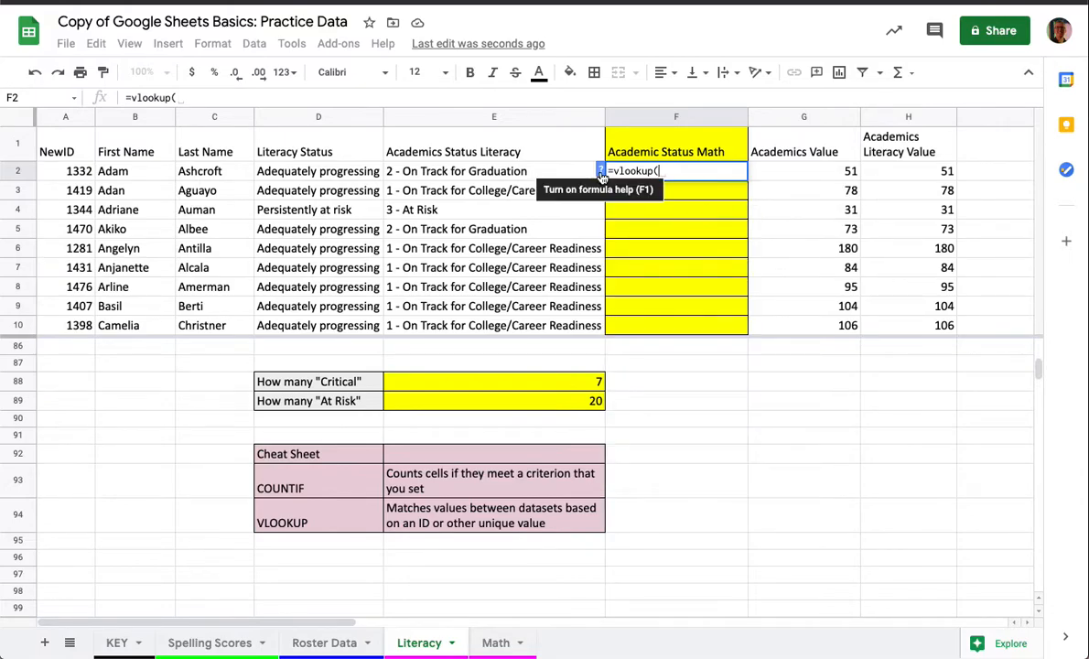
left_click(602, 172)
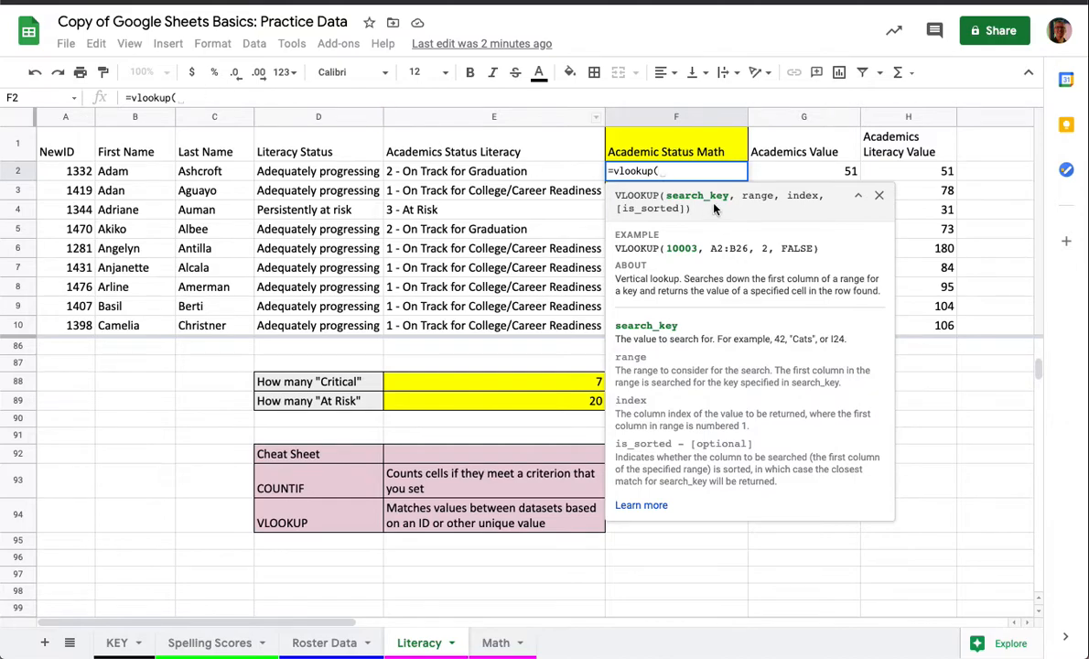
left_click(679, 172)
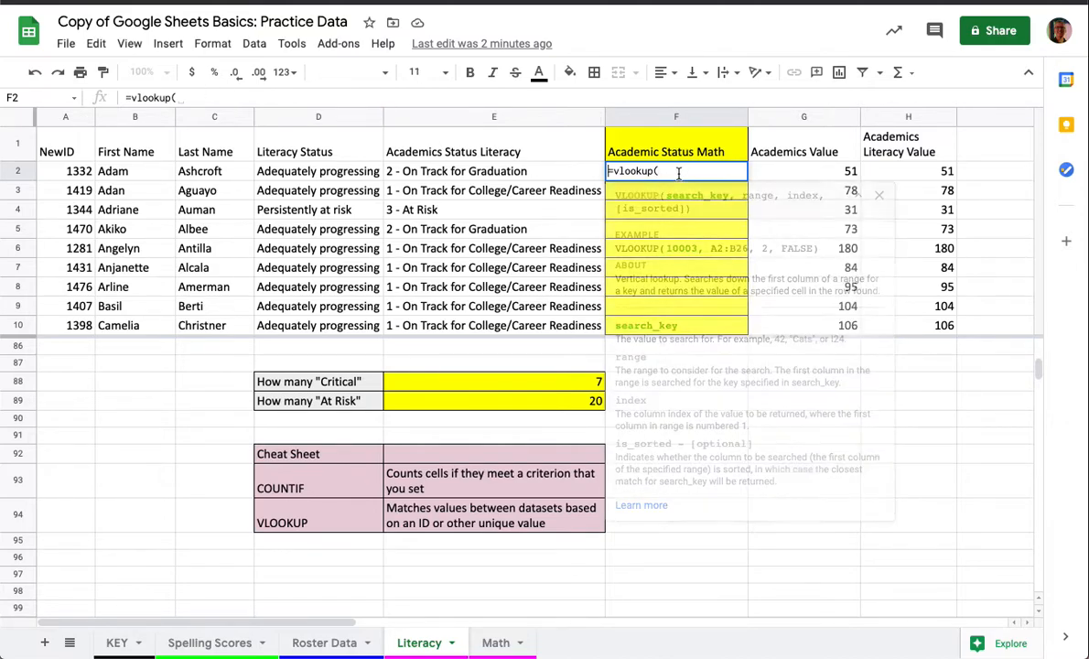
left_click(53, 172)
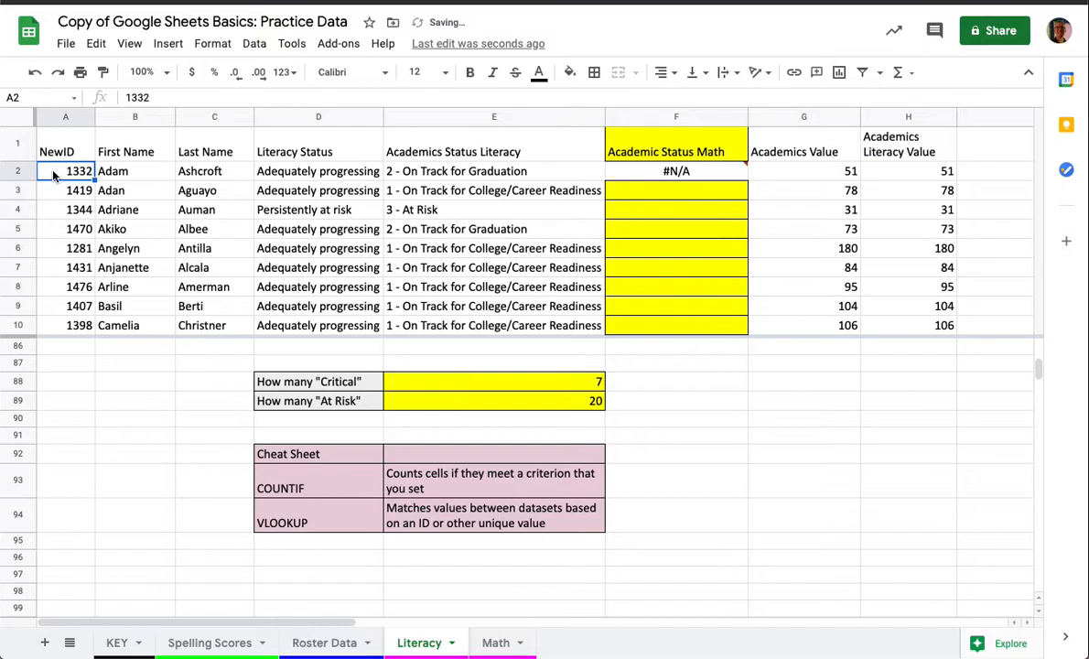
- Reopen the VLOOKUP formula in F2 and set A2, the student's ID cell, as its search key
left_click(668, 174)
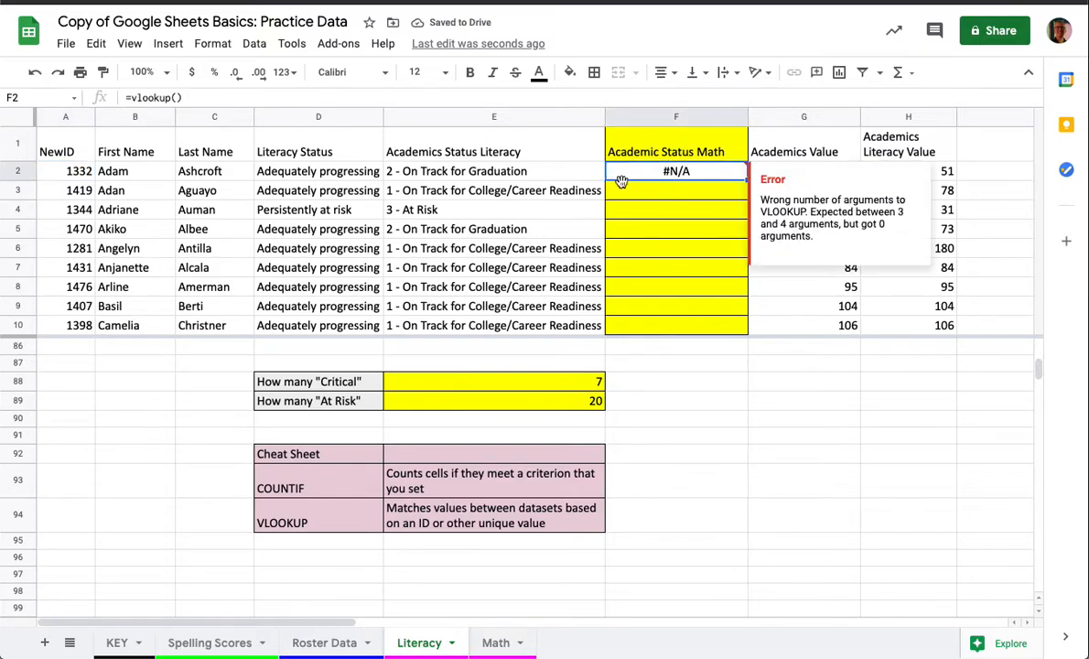
left_click(211, 97)
key("BackSpace")
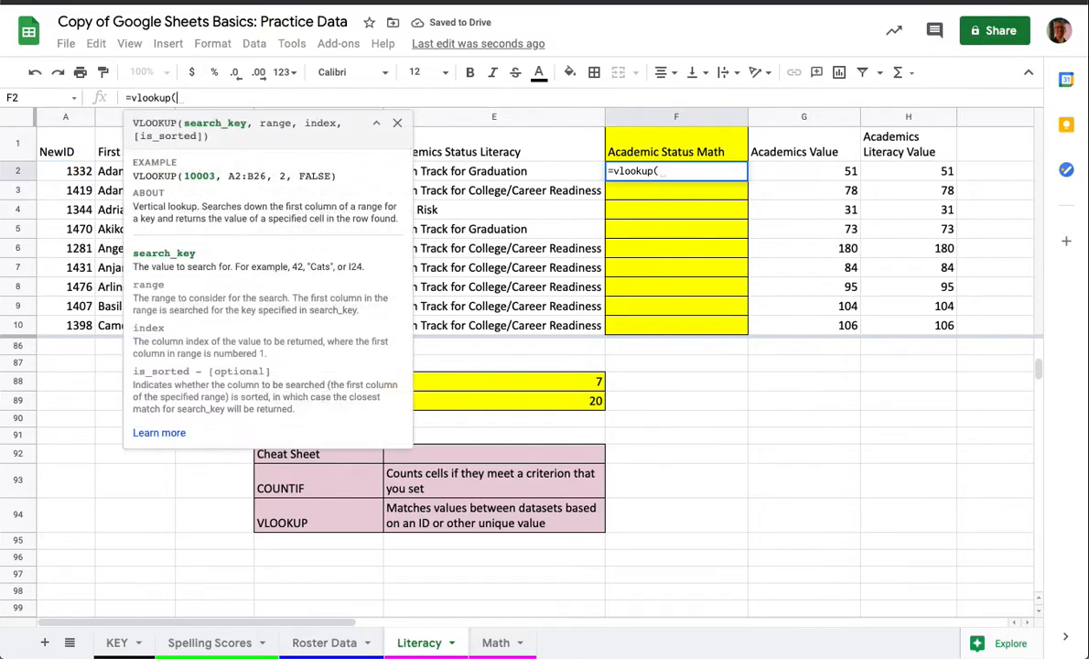
left_click(59, 168)
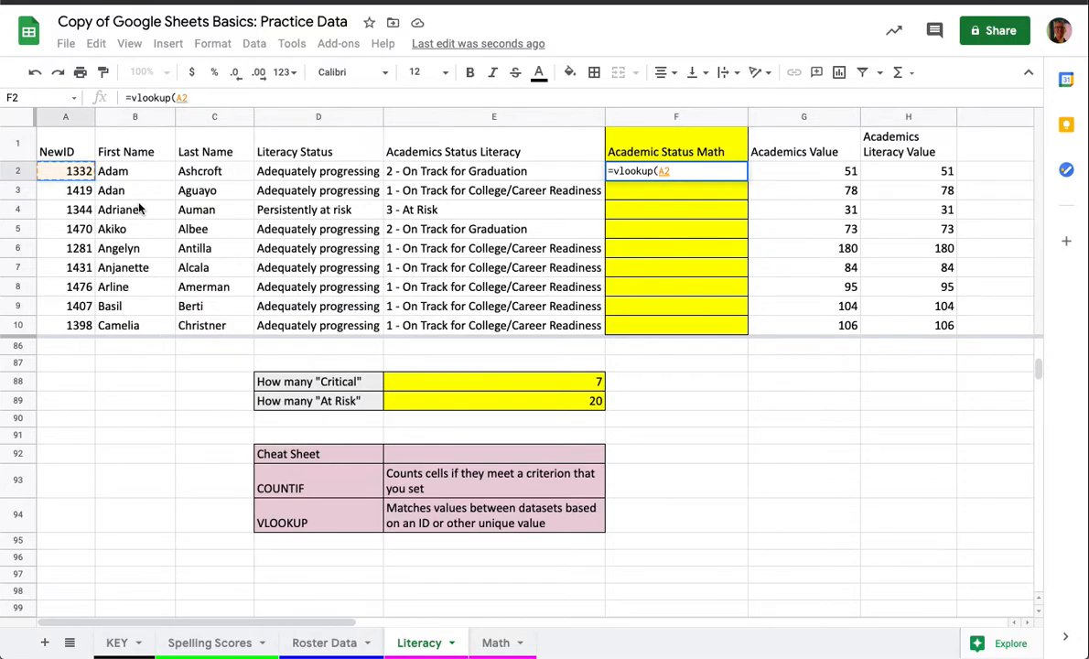
type(",")
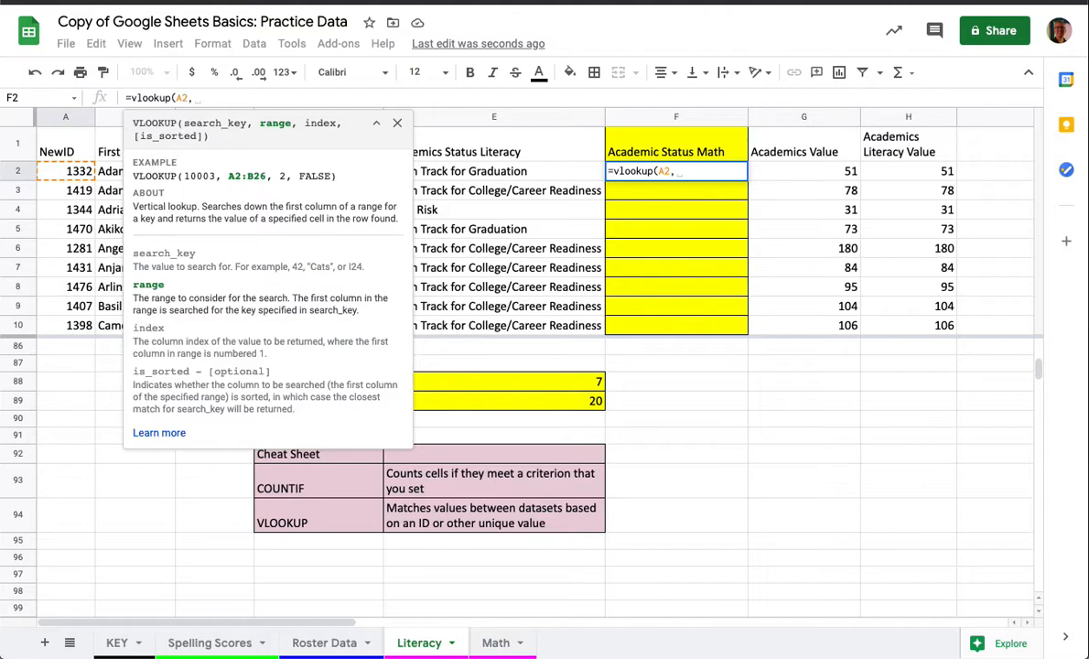
- Set the lookup range of the formula to columns A through D of the Math sheet (Math!A:D)
left_click(495, 644)
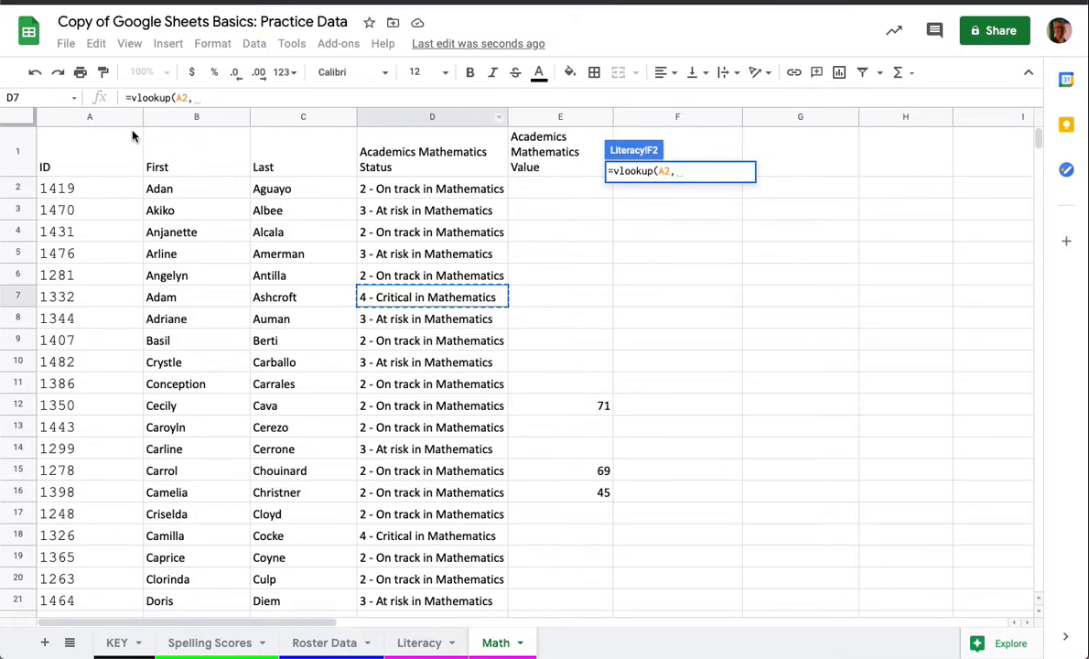
left_click_drag(80, 117, 386, 124)
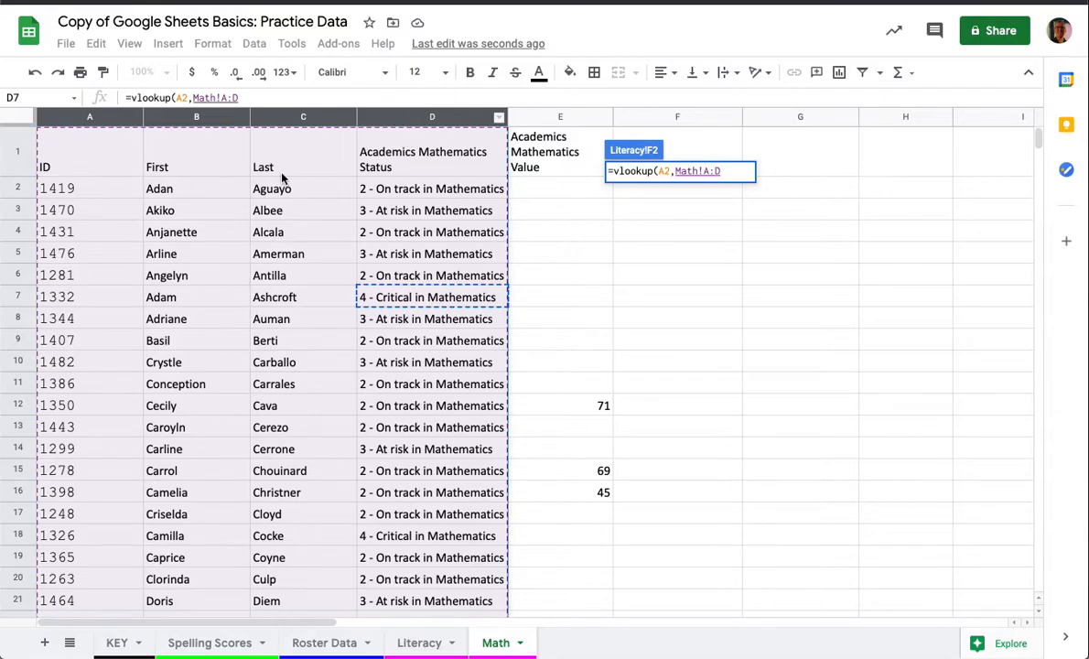
scroll(333, 449, "down", 2)
scroll(323, 438, "down", 15)
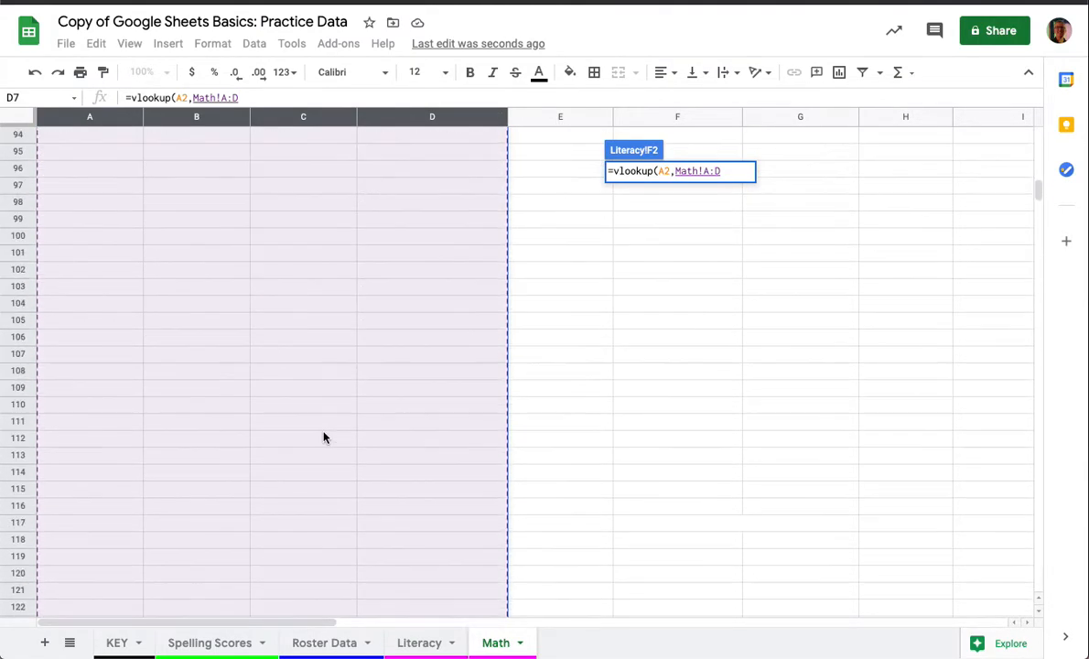
scroll(323, 438, "up", 10)
scroll(323, 439, "up", 15)
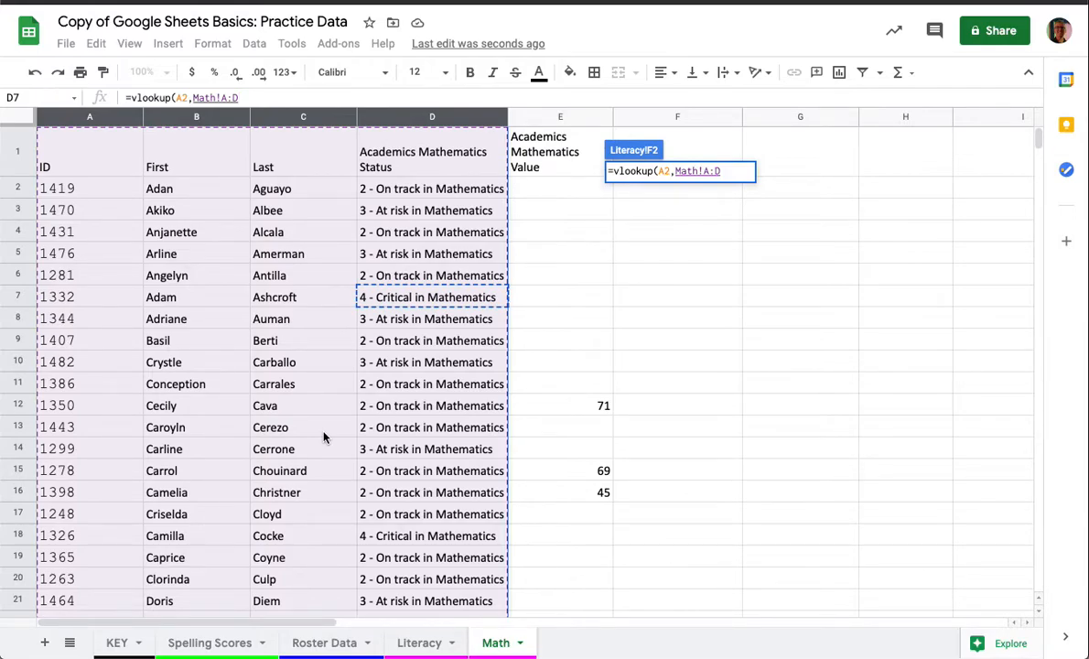
type(",")
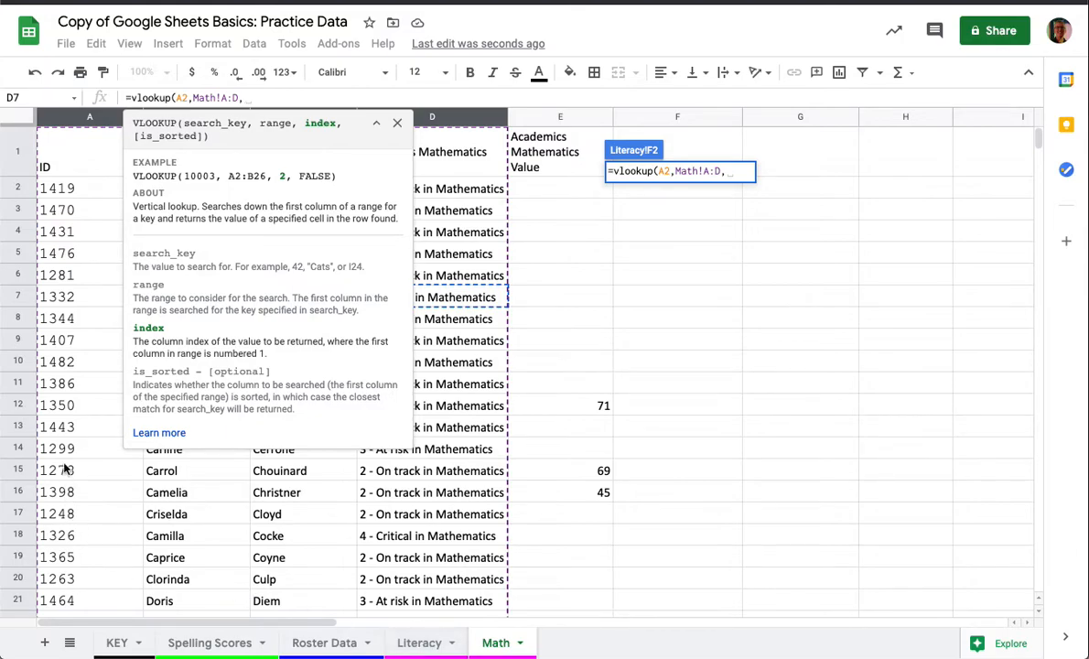
- Hide the formula help and set the VLOOKUP column index to 4
left_click(397, 125)
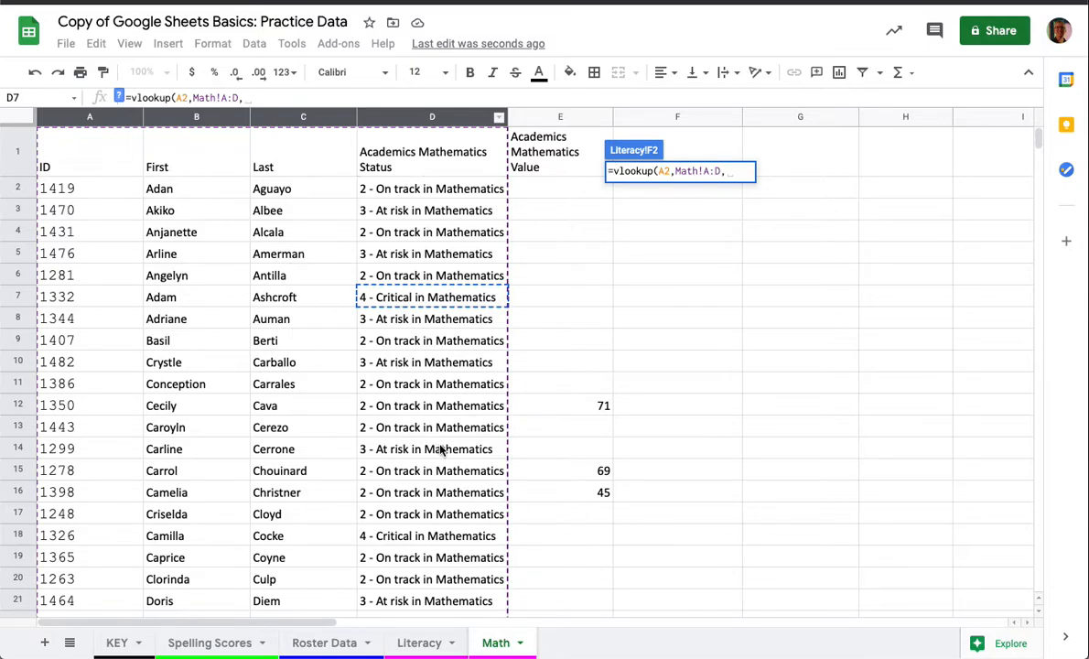
left_click(261, 98)
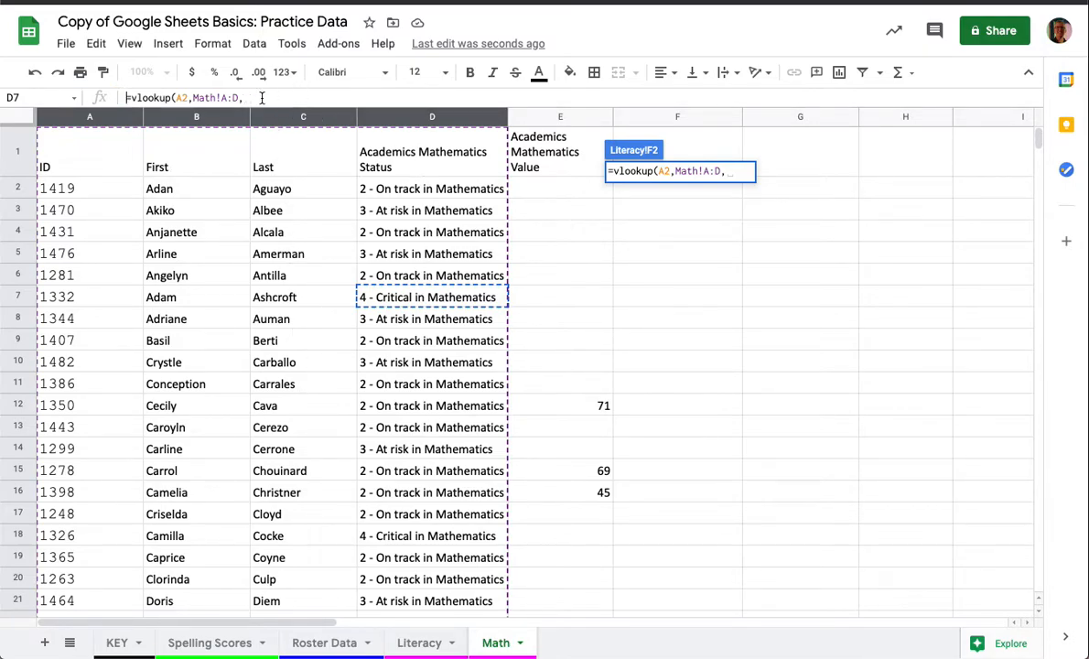
left_click(262, 98)
type("4")
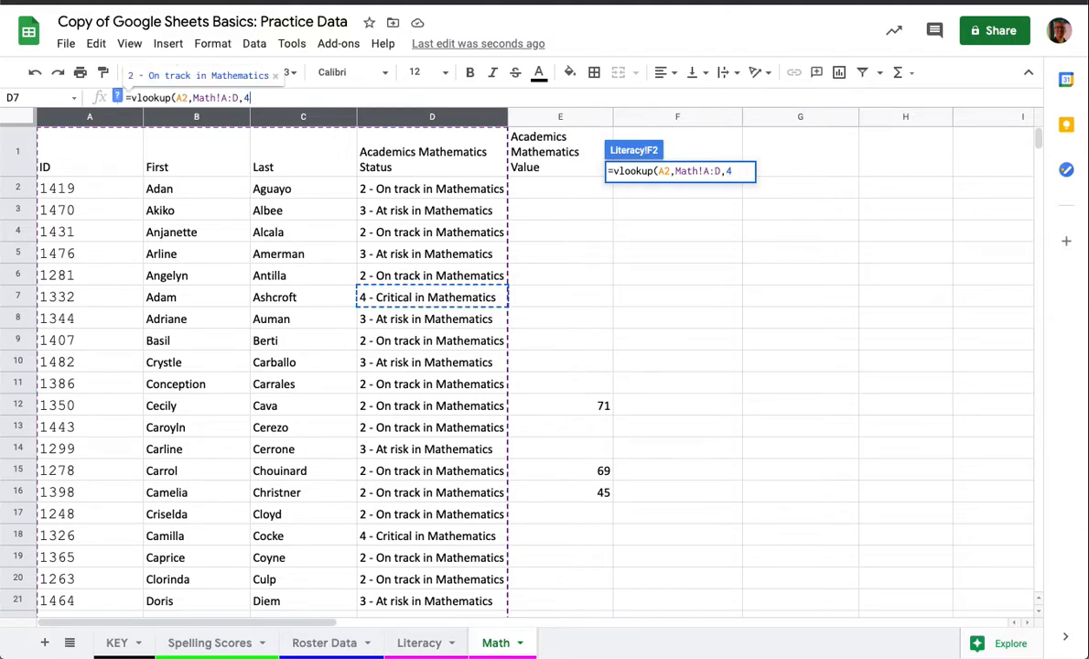
type(",")
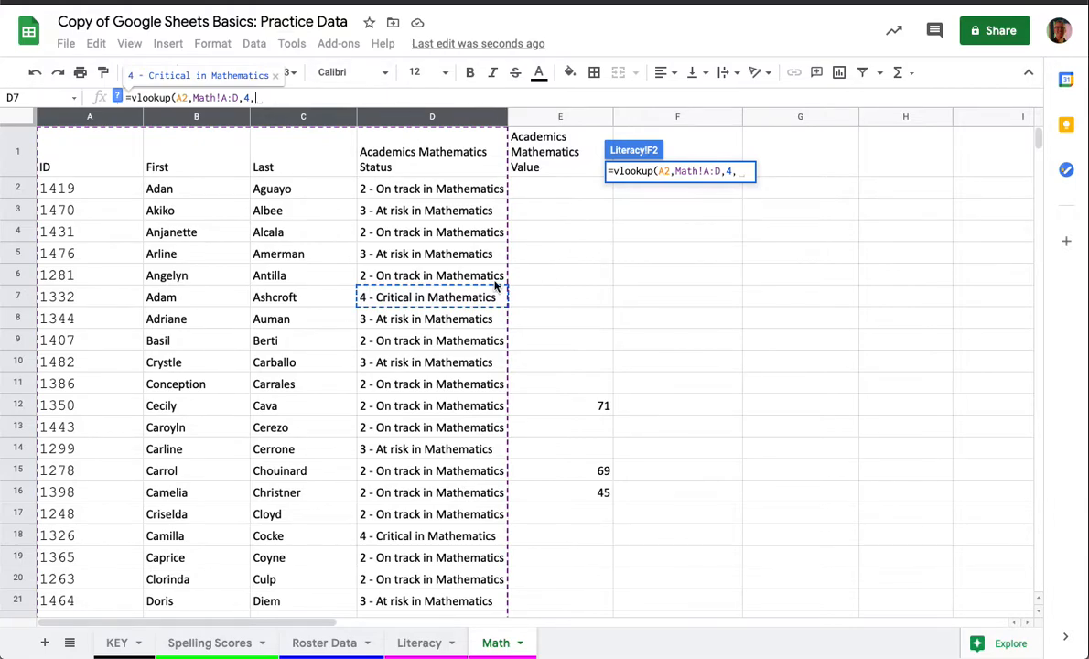
- Set the is_sorted argument to false and enter the finished formula =vlookup(A2,Math!A:D,4,false) in F2
left_click(118, 97)
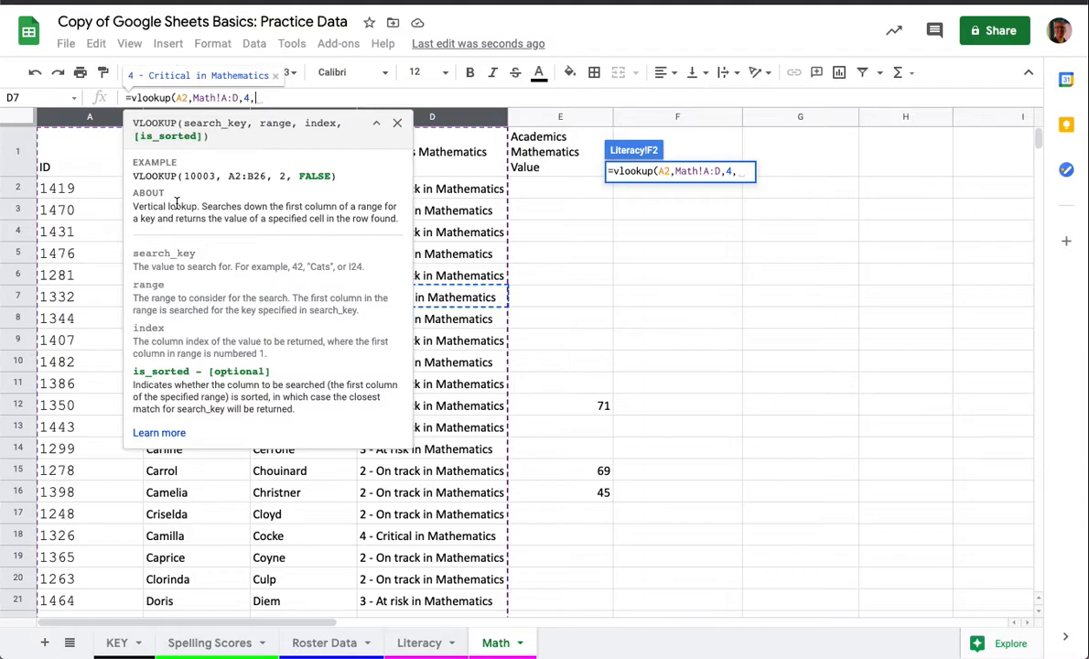
type("false")
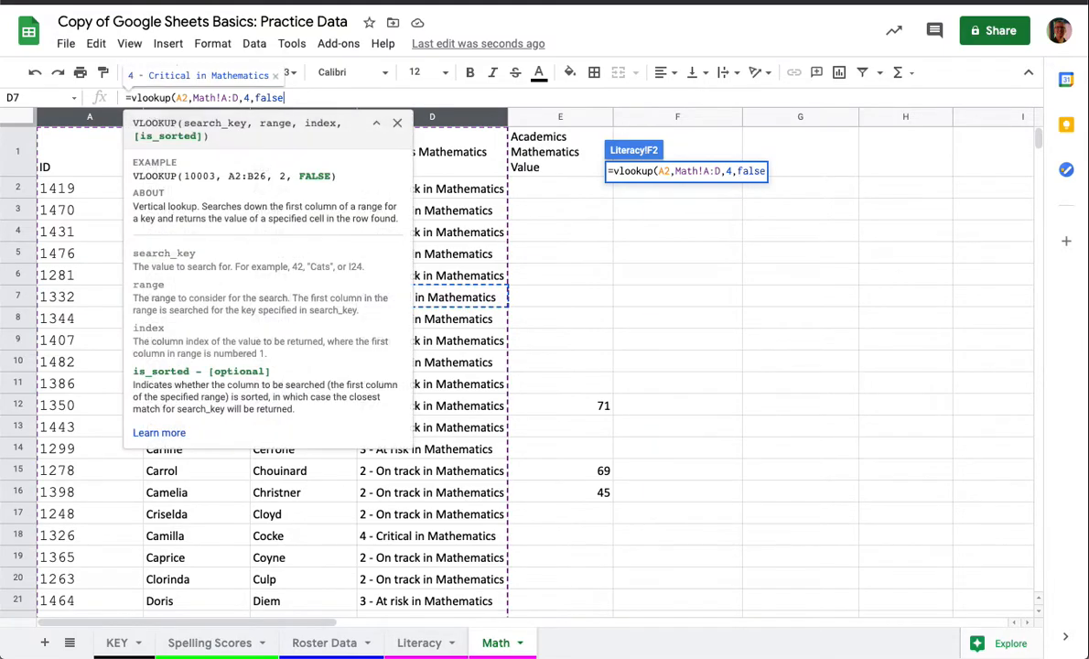
type(")")
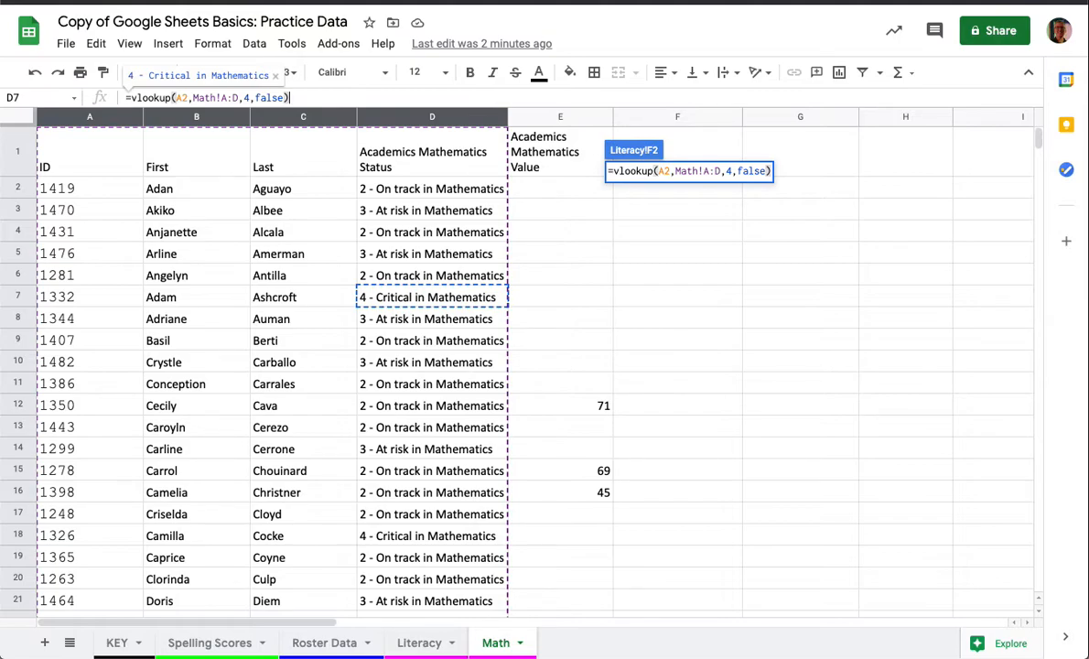
key("Return")
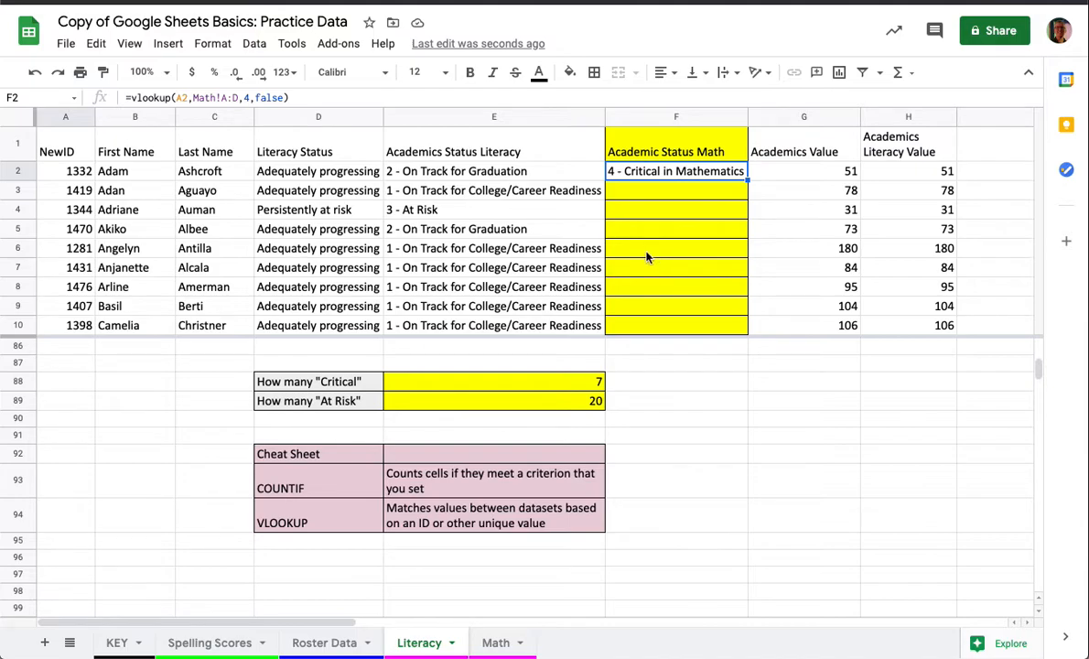
- Fill the VLOOKUP formula from F2 down the Academic Status Math column to row 85
scroll(658, 444, "up", 3)
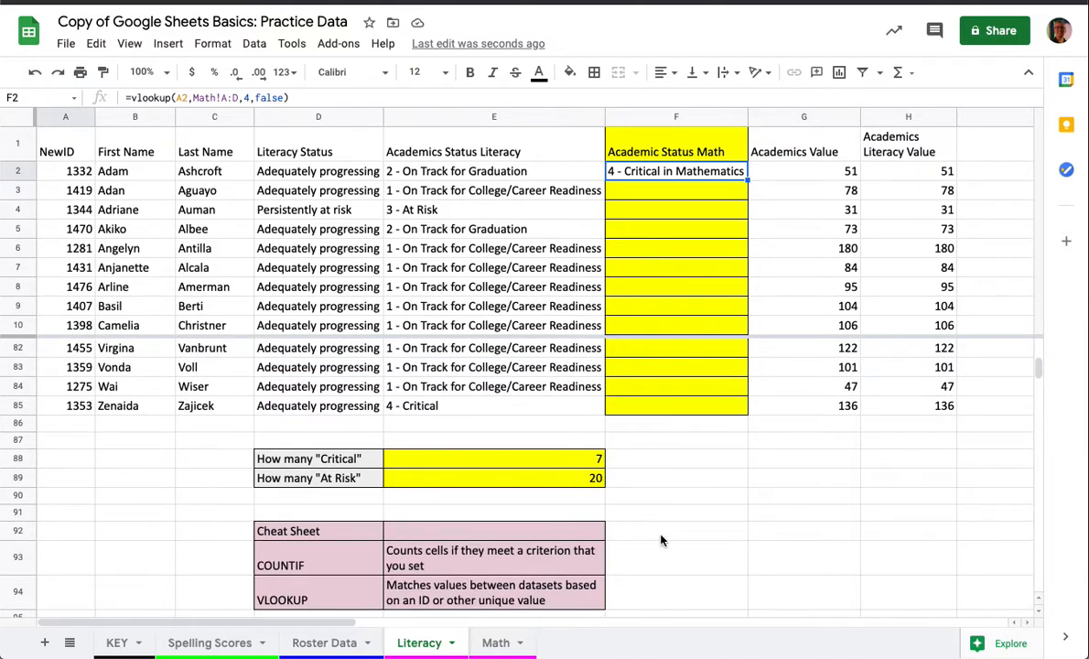
double_click(747, 180)
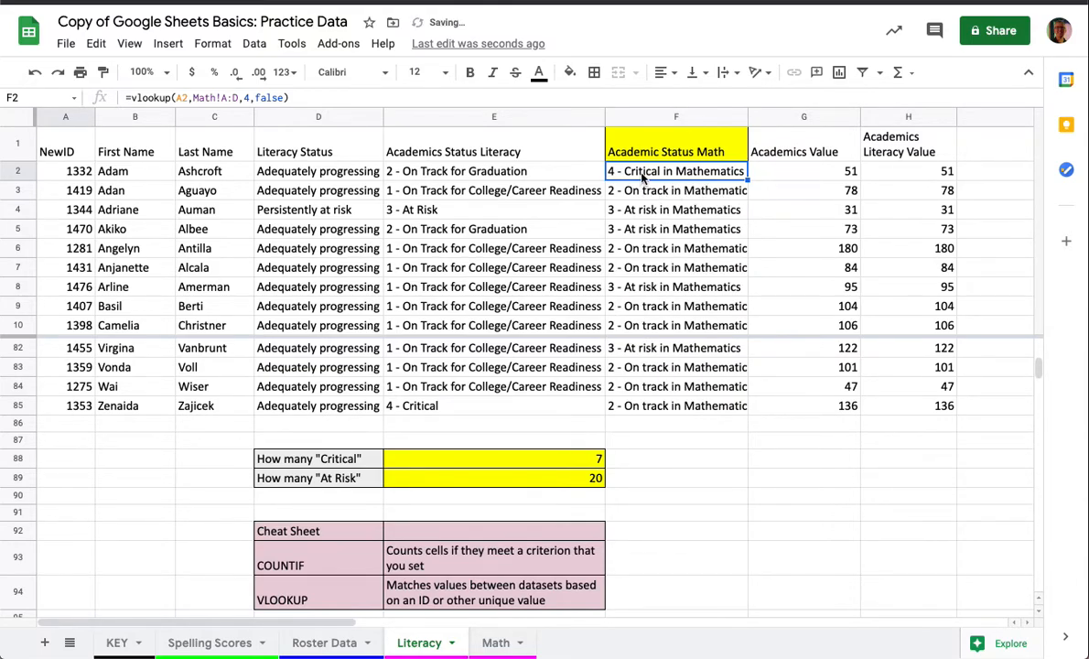